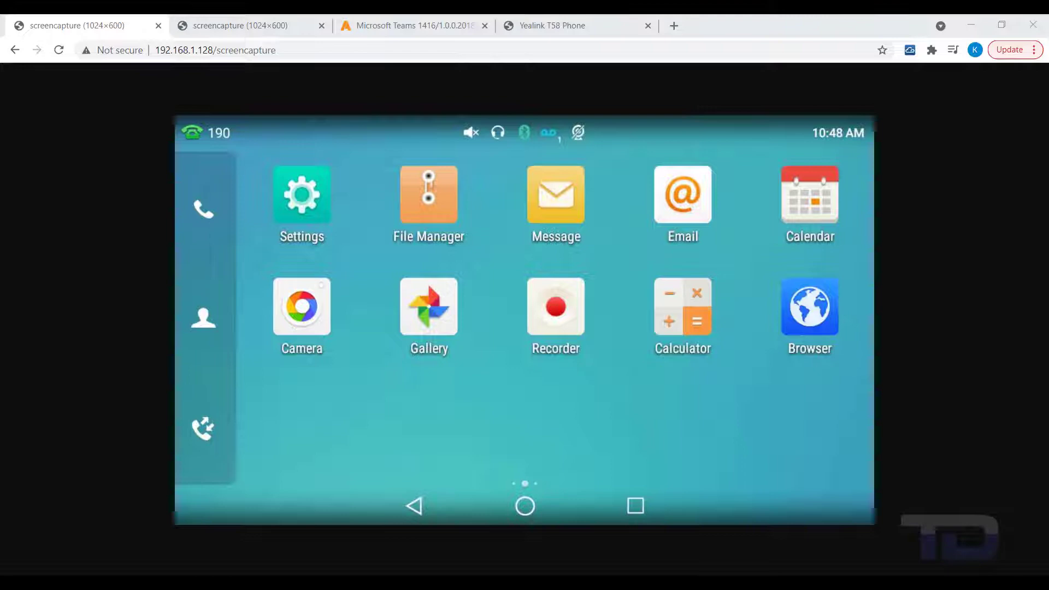
- On APKMirror's Microsoft Teams 1416/1.0.0.2018071801 release page, open the download page of the universal Android 4.4+ APK variant
key("ctrl+3")
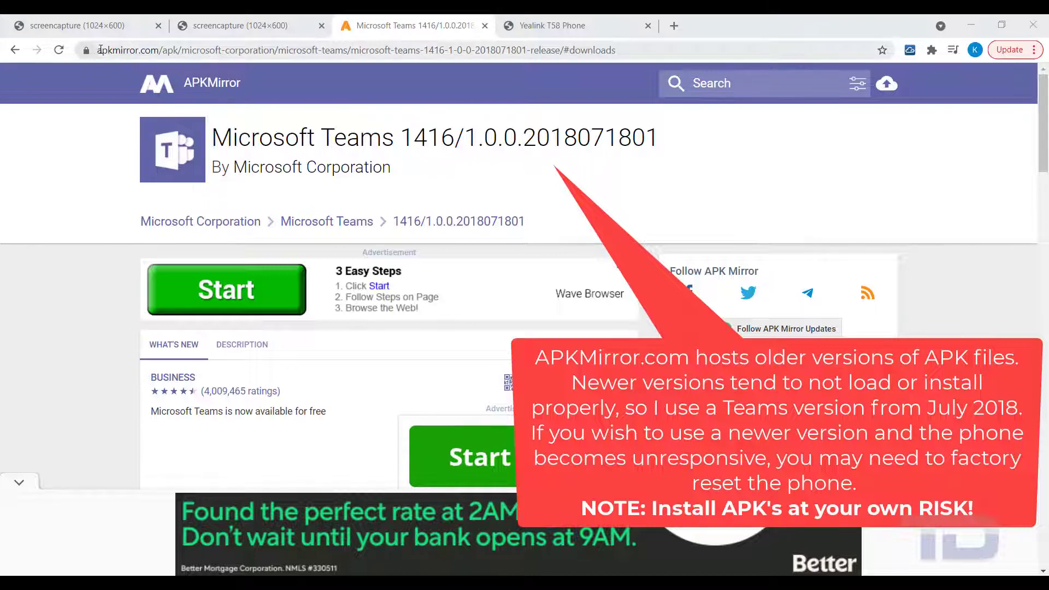
left_click_drag(98, 50, 641, 55)
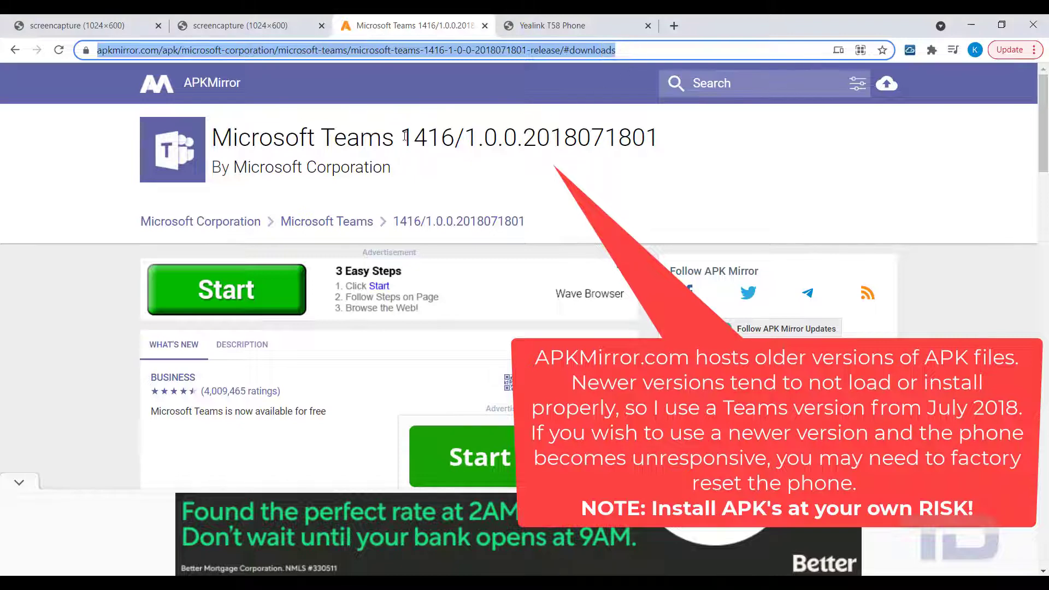
left_click_drag(405, 136, 664, 123)
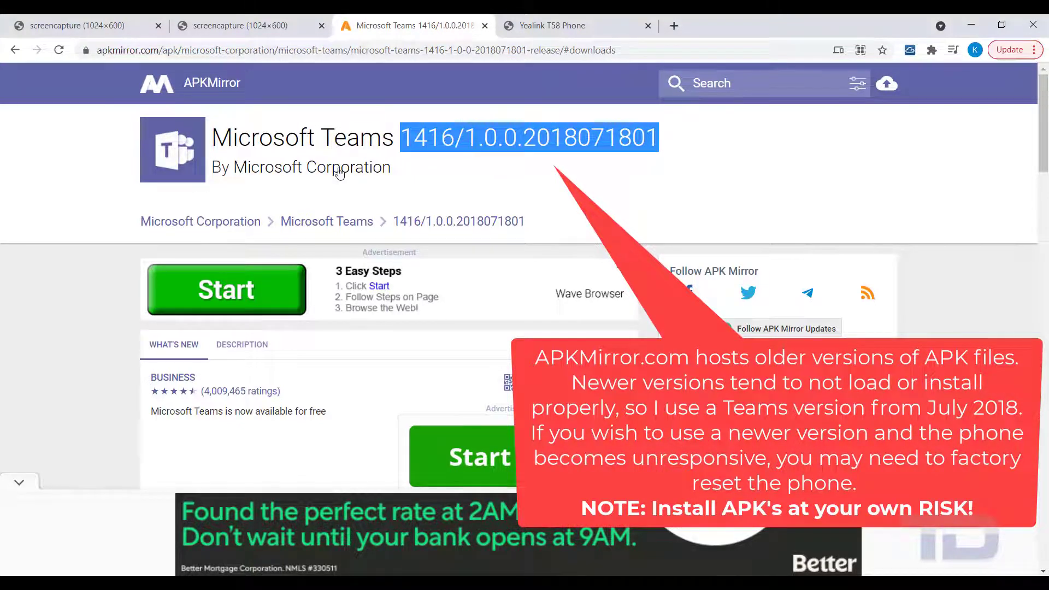
scroll(372, 232, "down", 3)
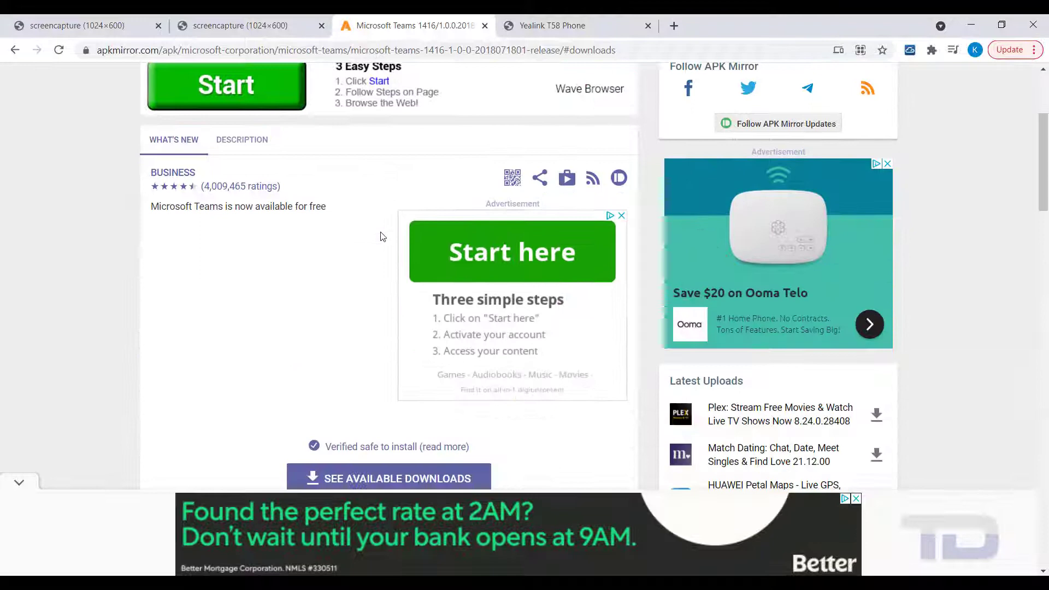
scroll(382, 236, "down", 5)
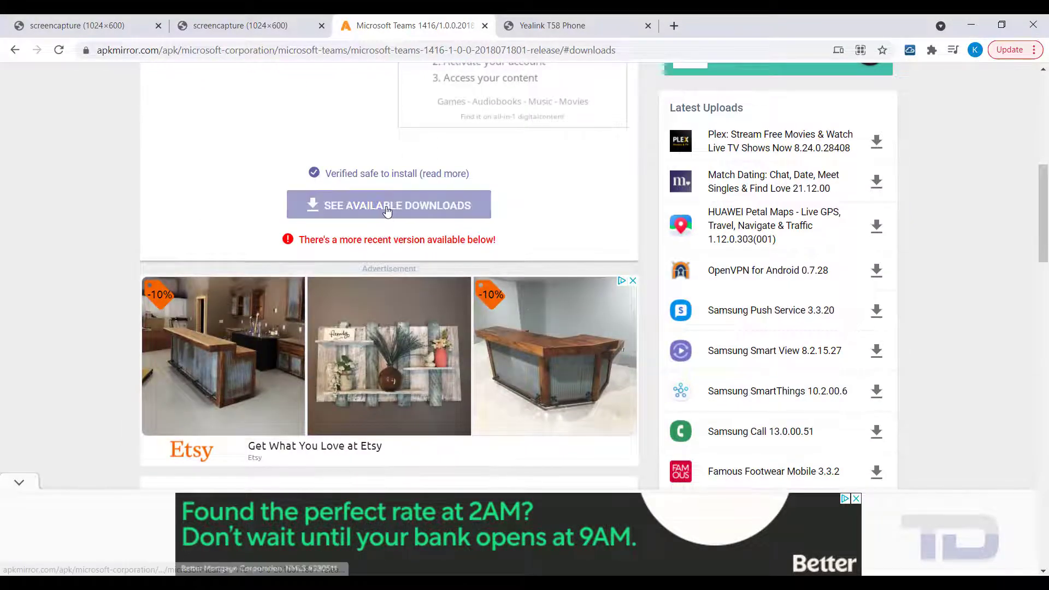
scroll(387, 211, "down", 6)
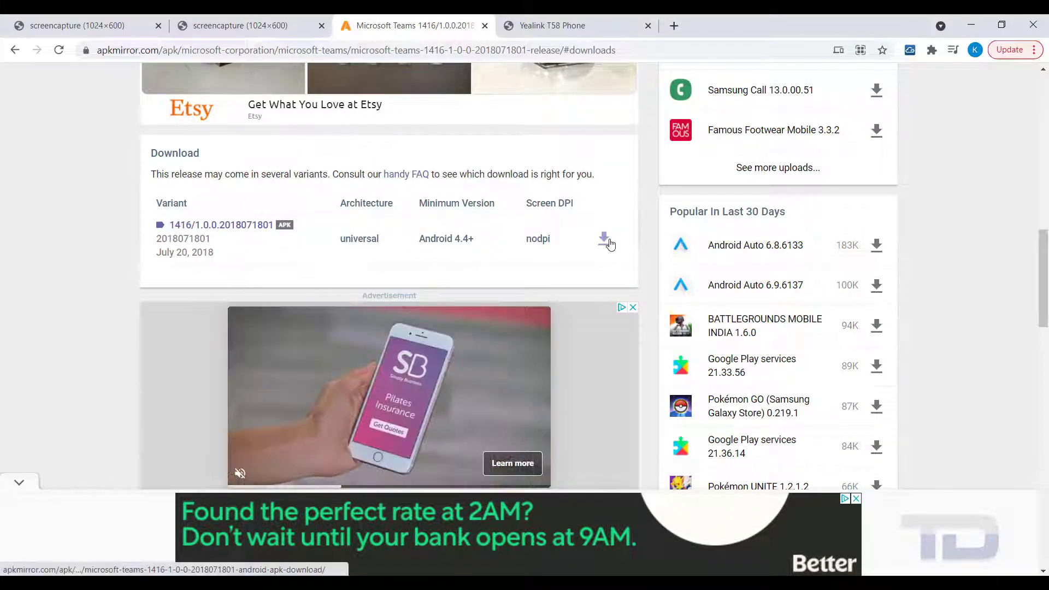
left_click(605, 241)
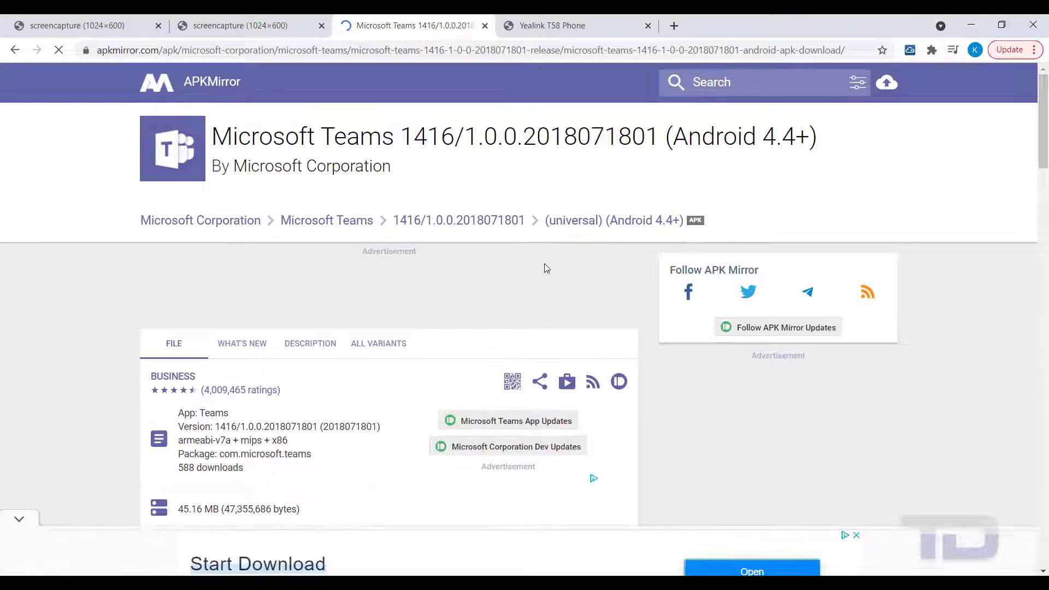
- Collapse the ad banner and download the Microsoft Teams APK
scroll(547, 268, "down", 1)
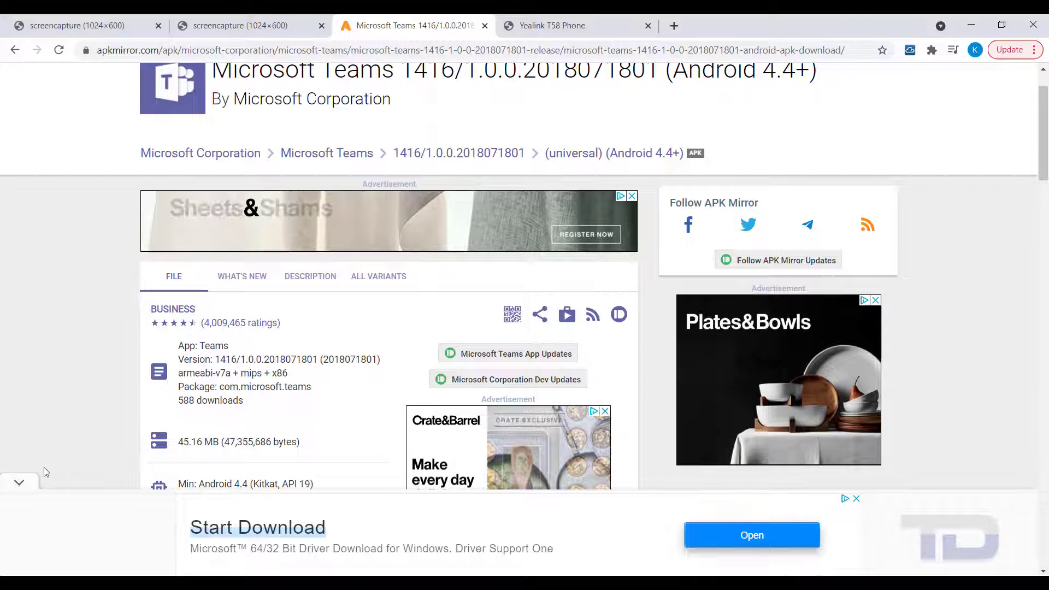
left_click(22, 482)
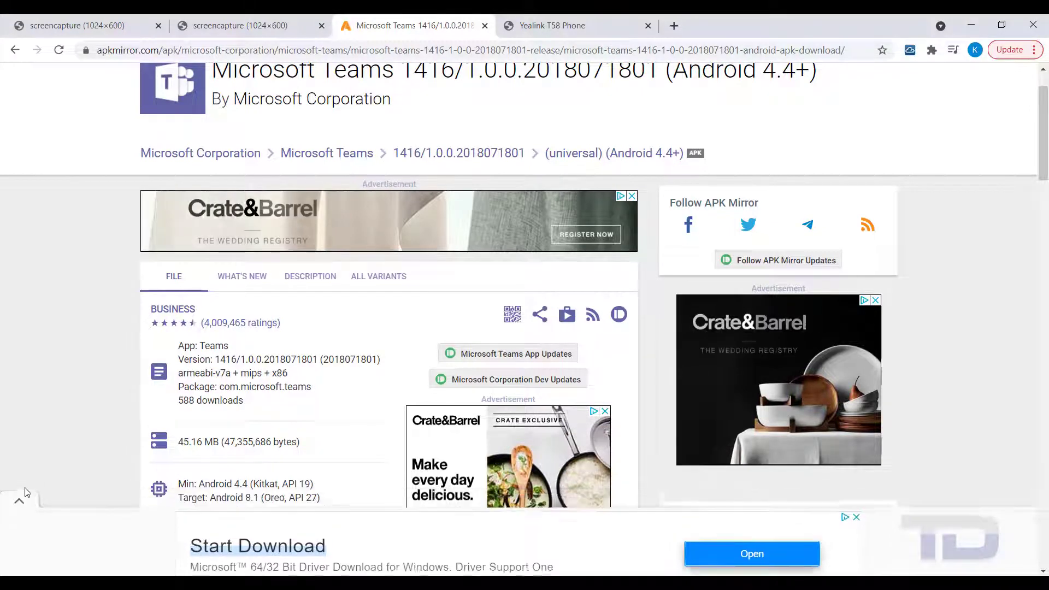
scroll(67, 431, "down", 2)
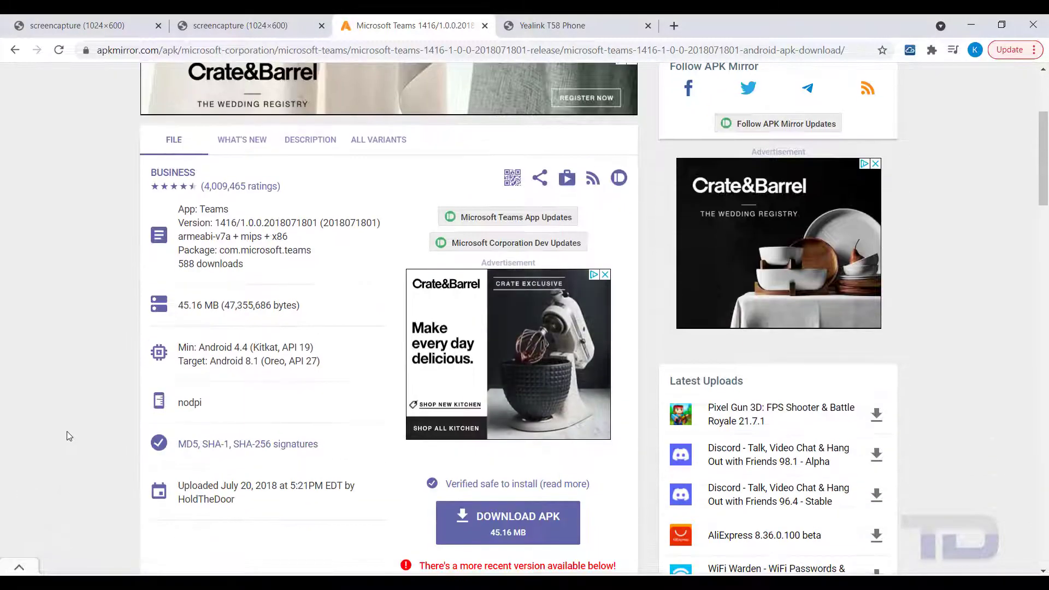
left_click(538, 522)
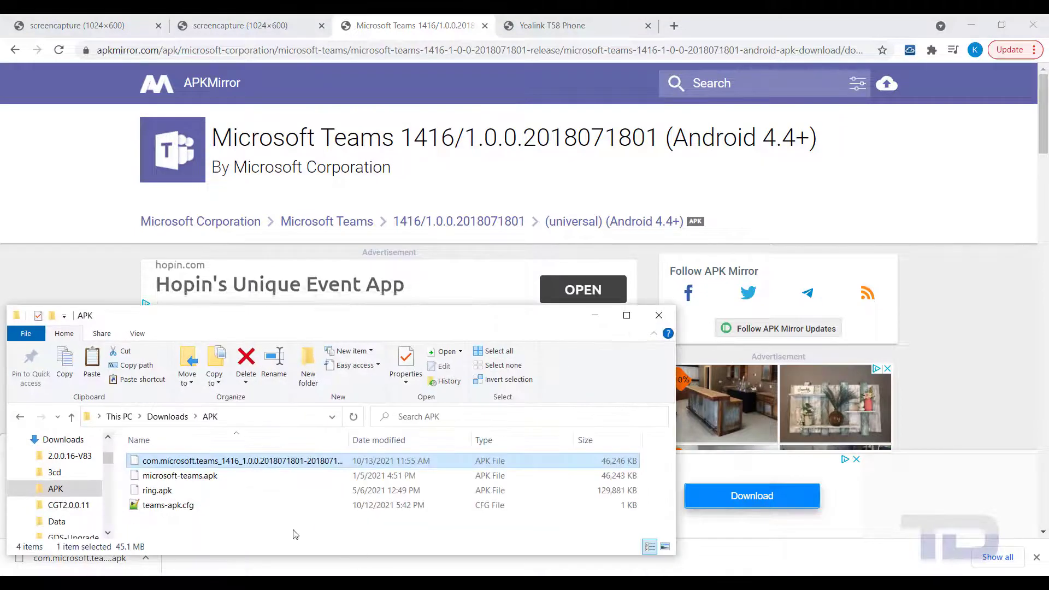
- Rename the downloaded Teams APK file in the APK folder as microsoft-teams-newer.apk
right_click(190, 460)
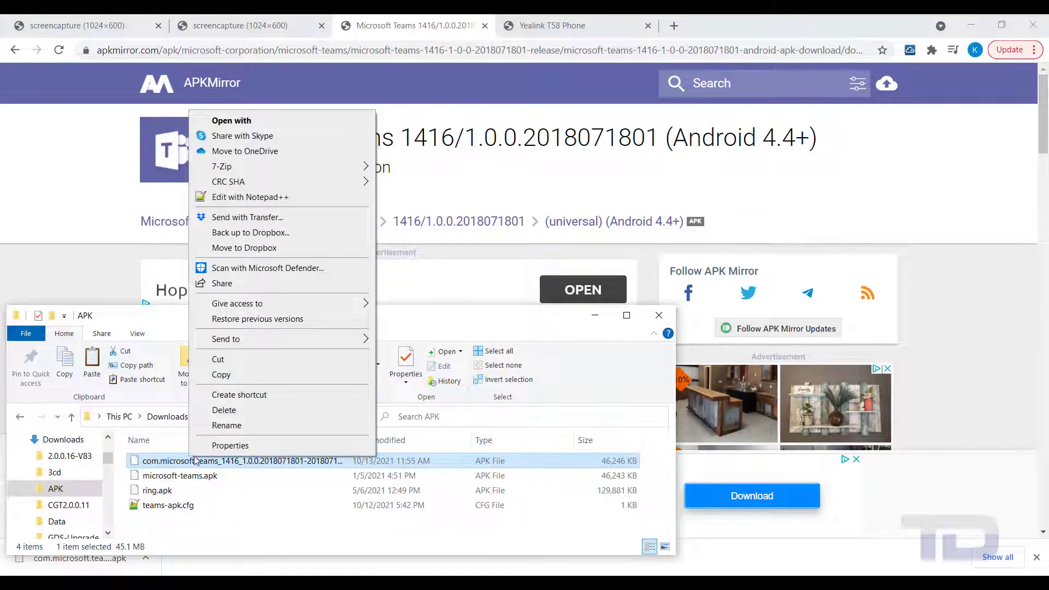
left_click(226, 426)
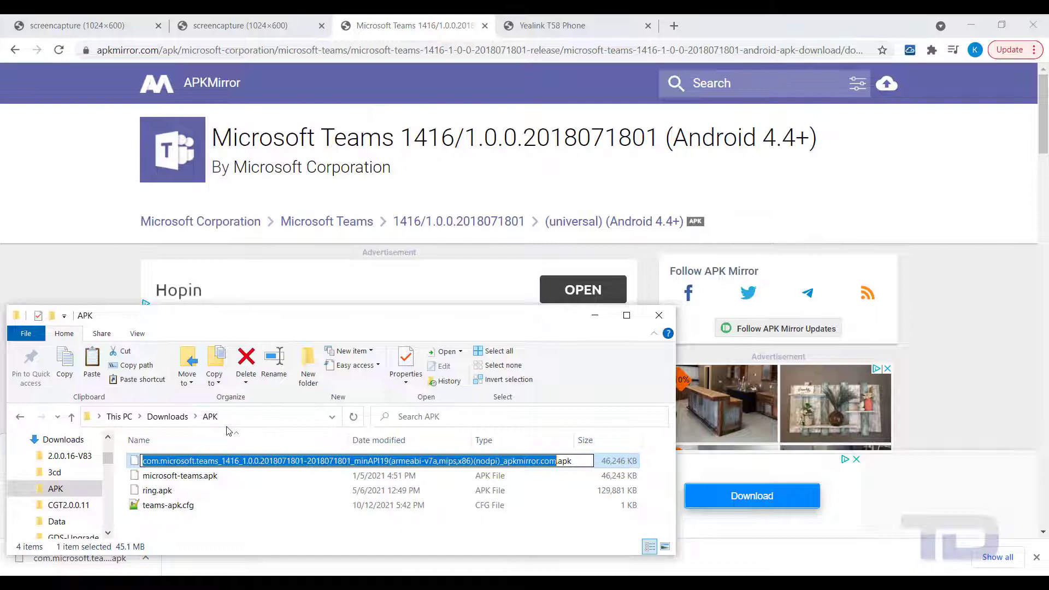
key("BackSpace")
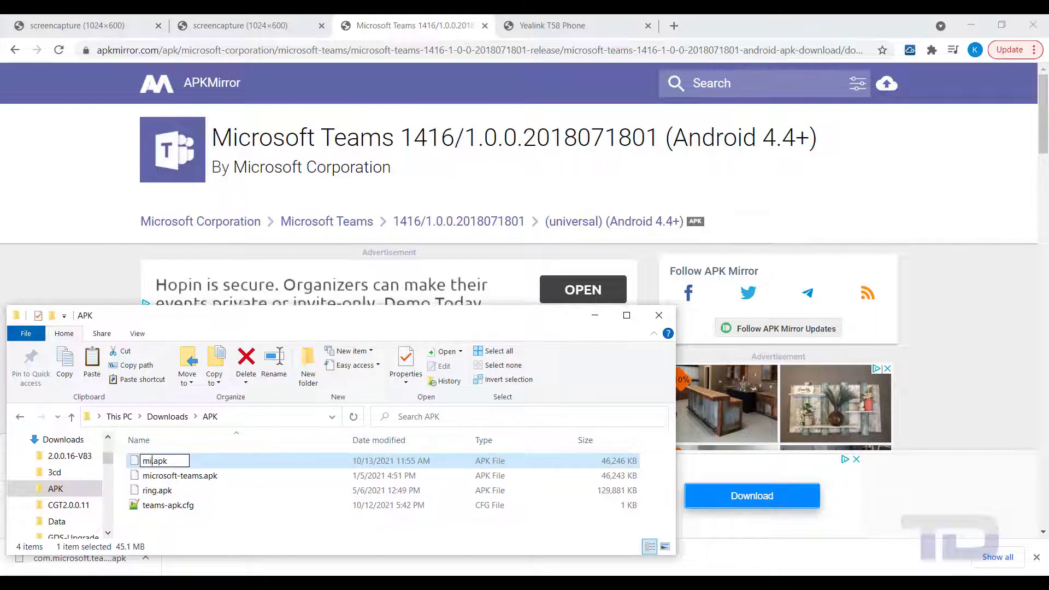
type("microsoft")
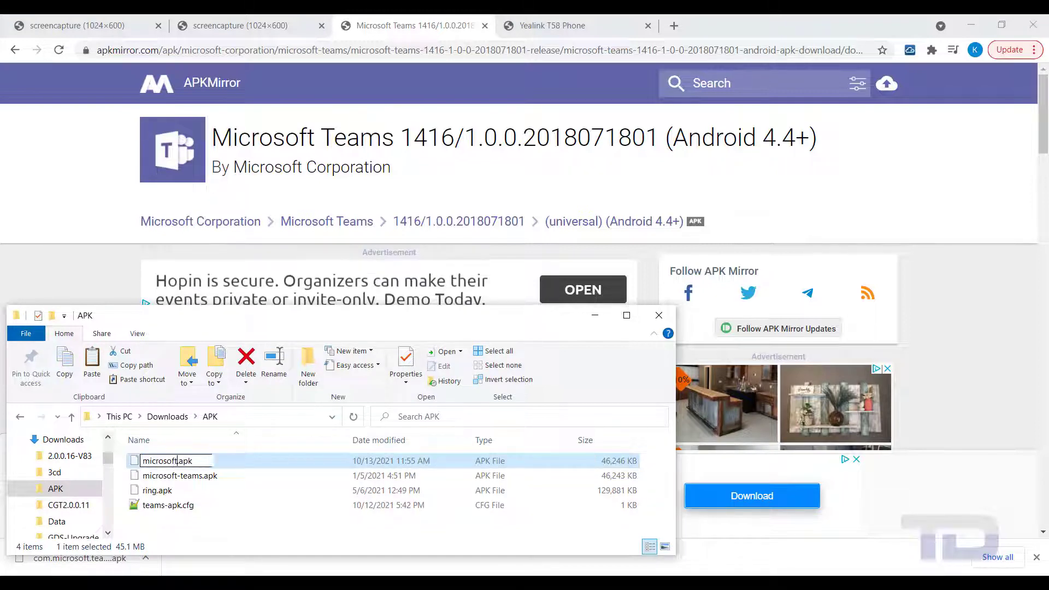
type("-teams")
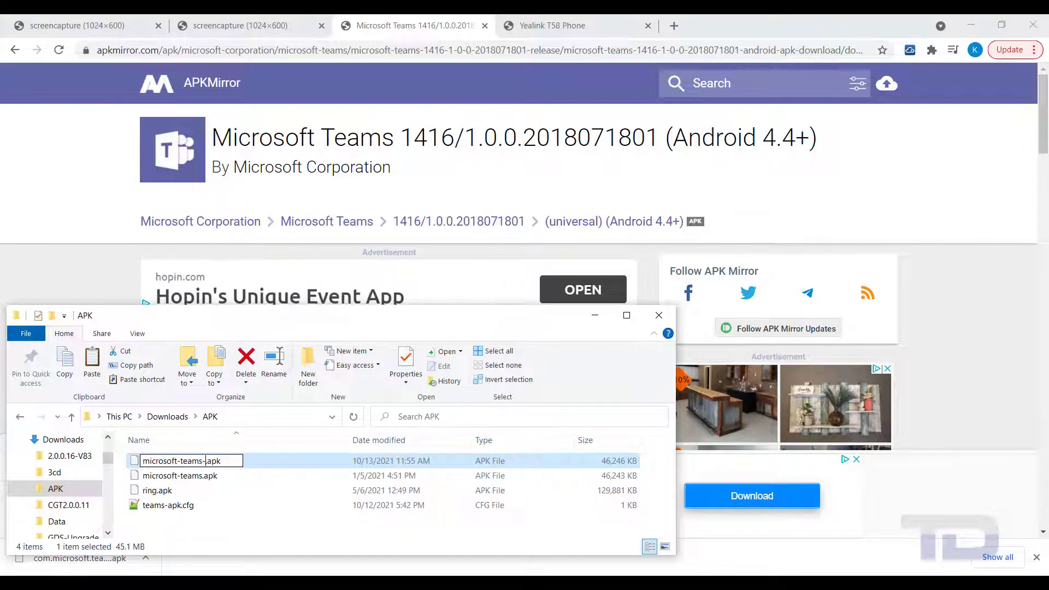
type("-newer")
key("Return")
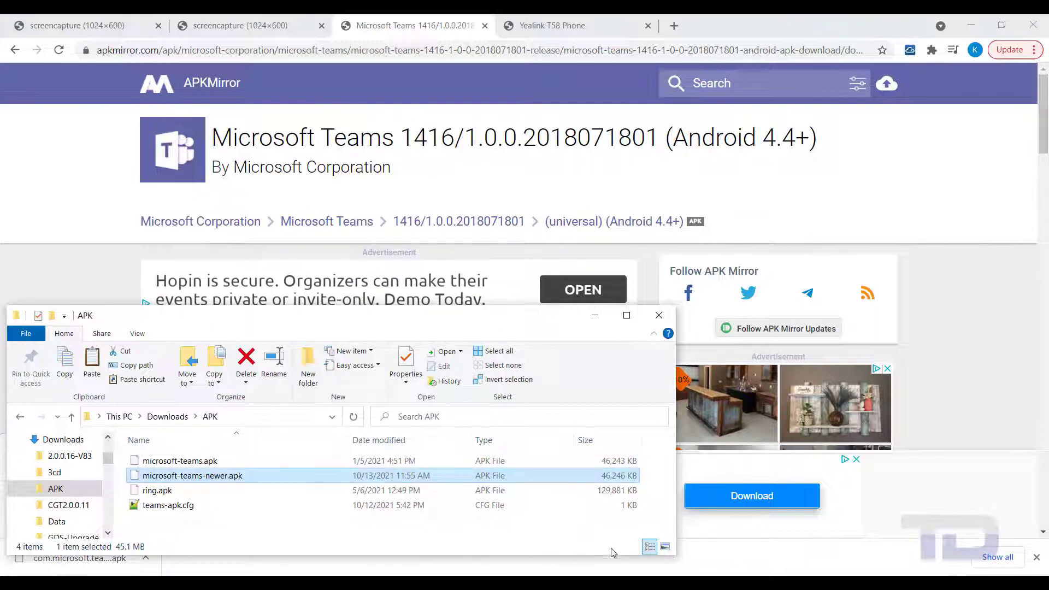
- Switch to HFS and add microsoft-teams-newer.apk from the APK folder to its virtual file system
key("alt+Tab")
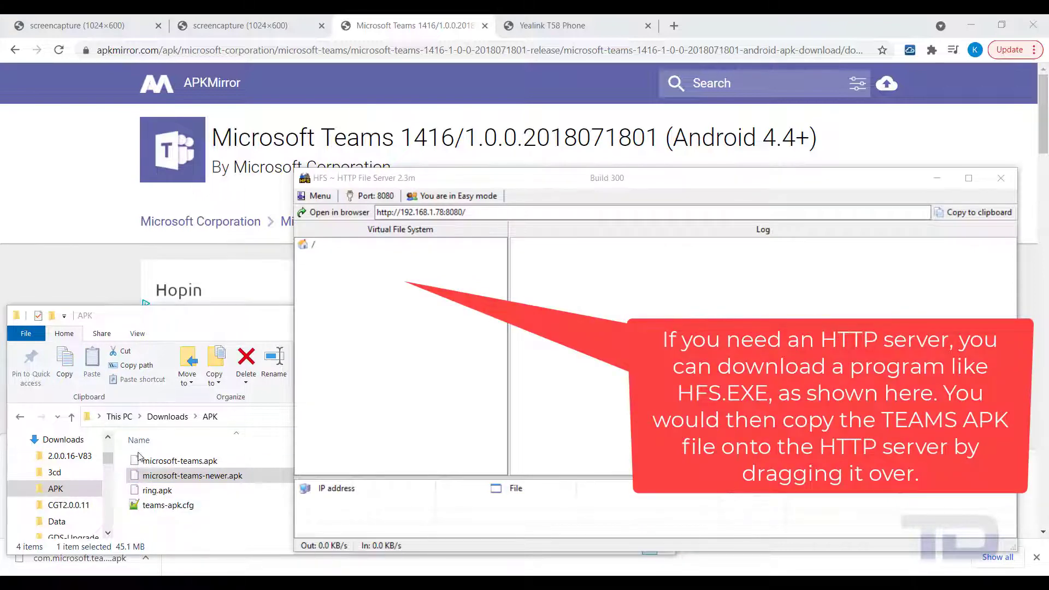
left_click_drag(153, 481, 360, 312)
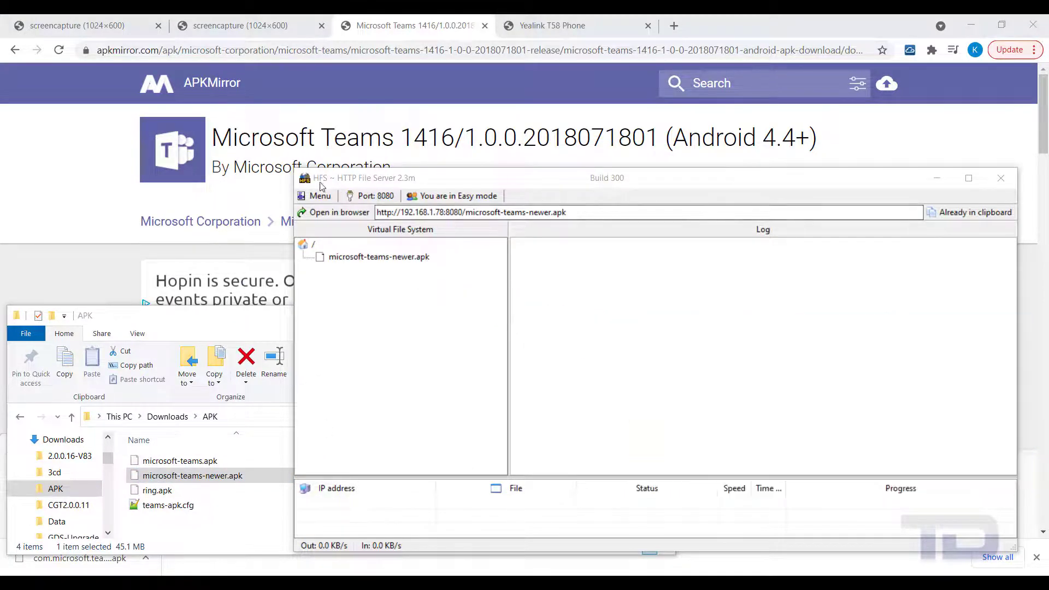
left_click_drag(321, 184, 337, 179)
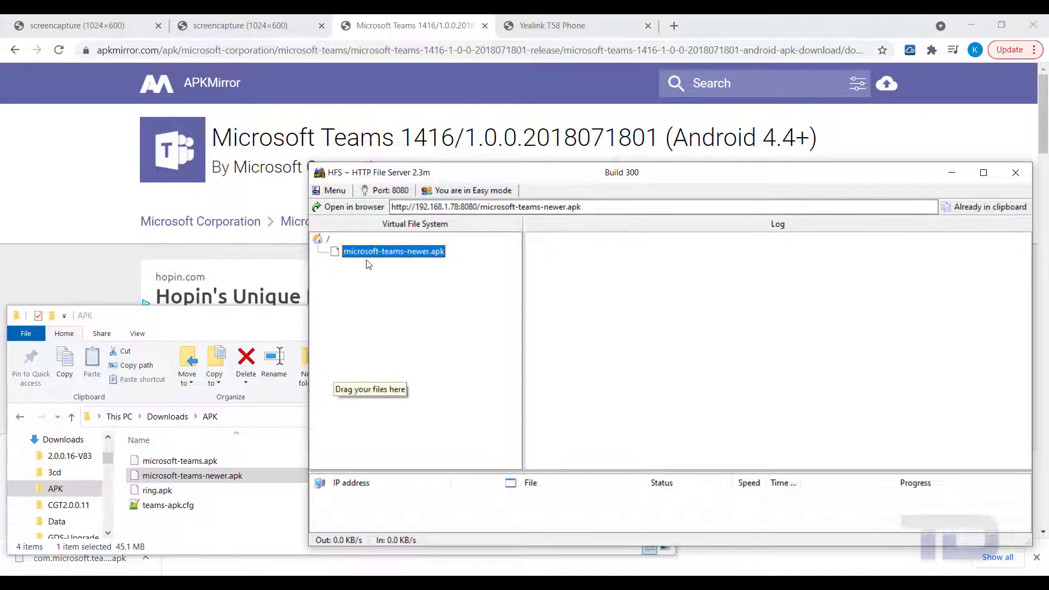
mouse_move(371, 256)
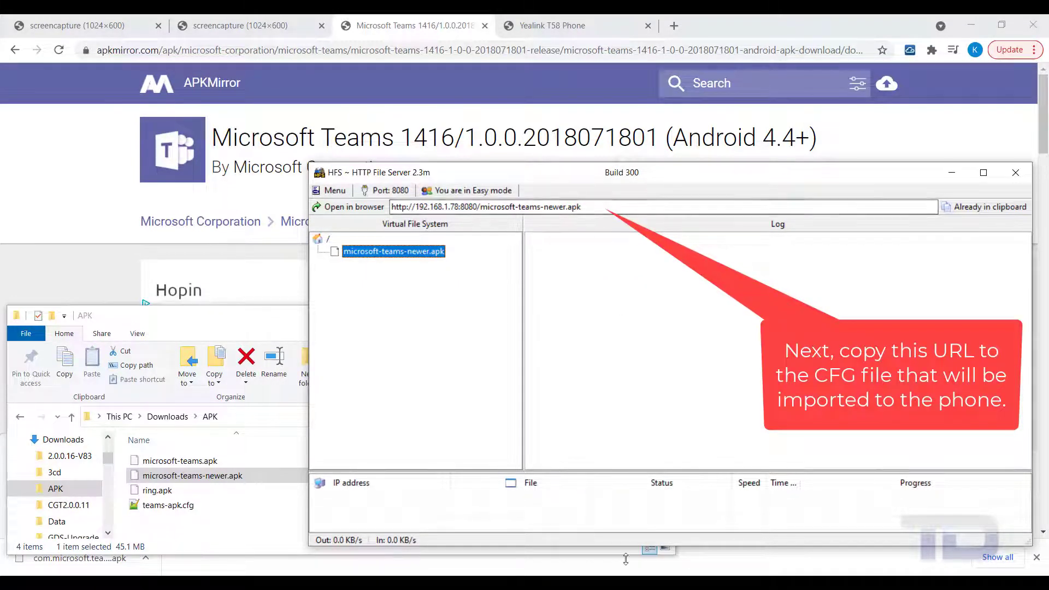
- Open teams-apk.cfg in Notepad++ and check its app.install_url address against the APK's URL in HFS
double_click(164, 505)
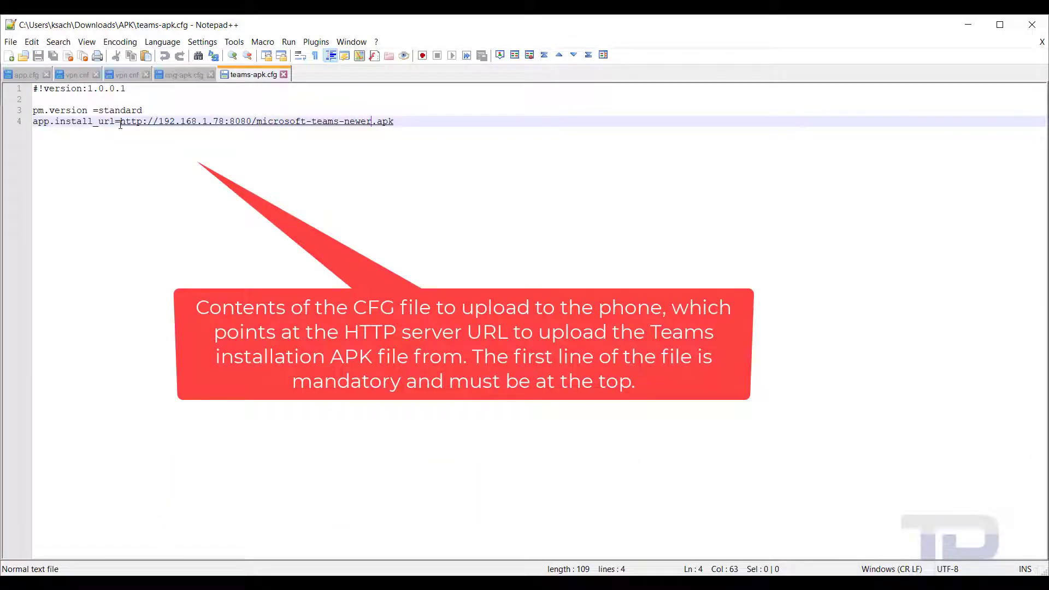
left_click_drag(394, 121, 122, 124)
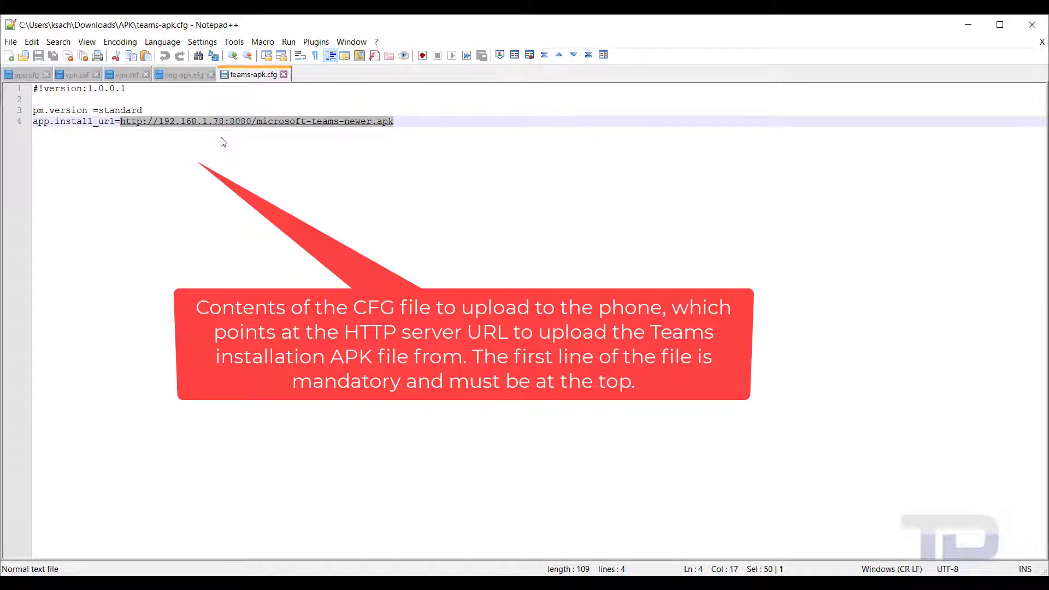
left_click(965, 26)
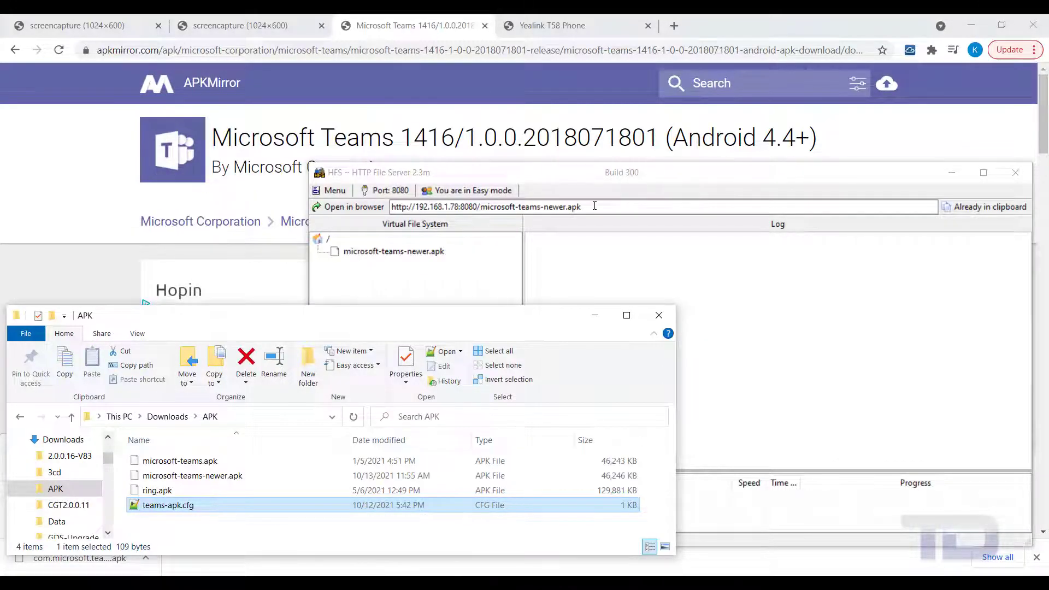
left_click(549, 271)
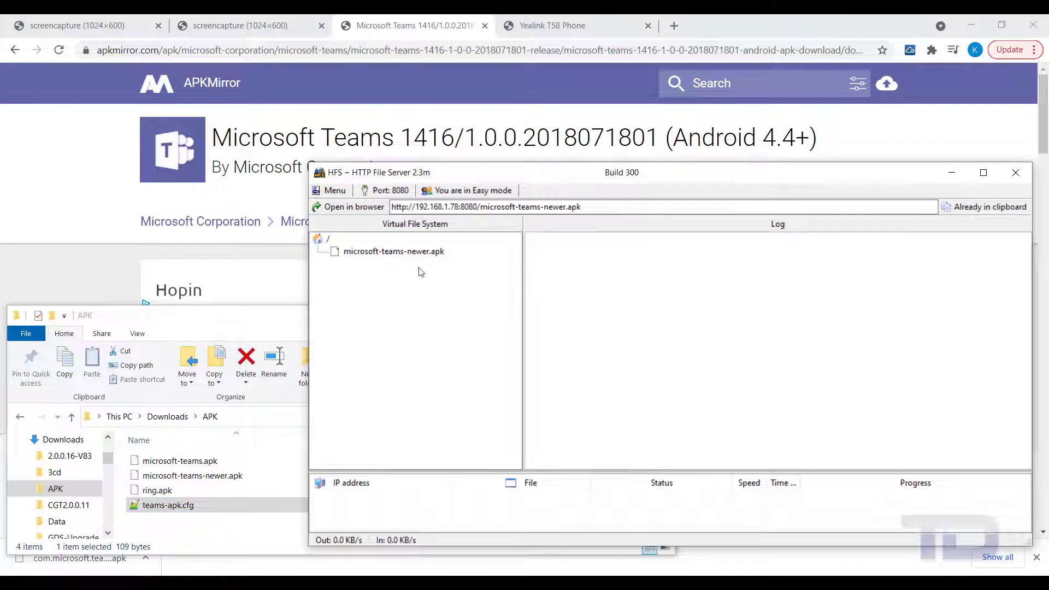
- Switch to the Yealink T58 phone's web interface in the browser and log in with the saved admin username and password
left_click(541, 28)
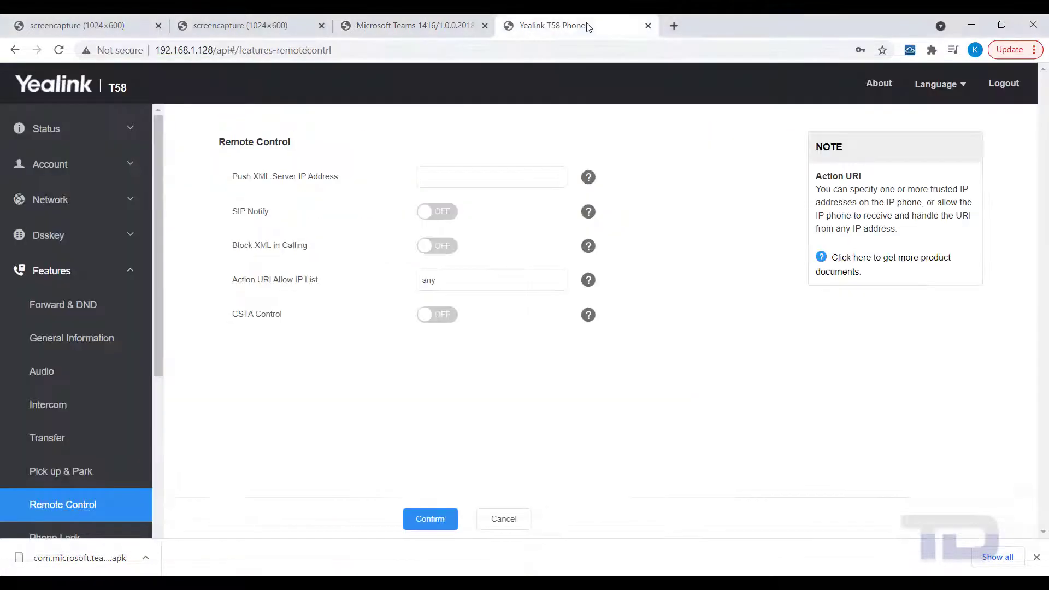
left_click(59, 131)
left_click(51, 166)
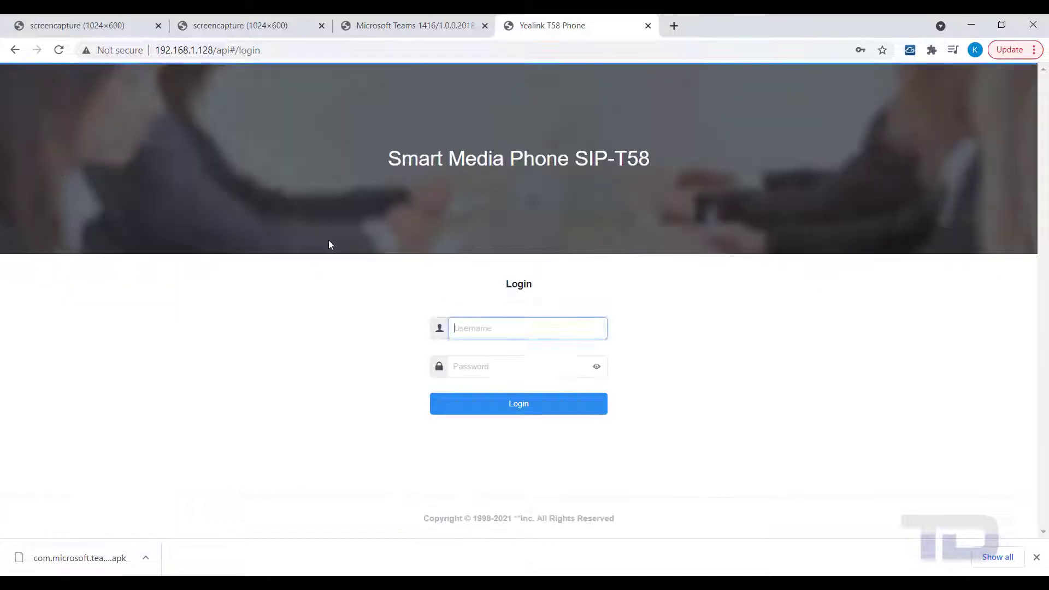
left_click(506, 327)
left_click(482, 373)
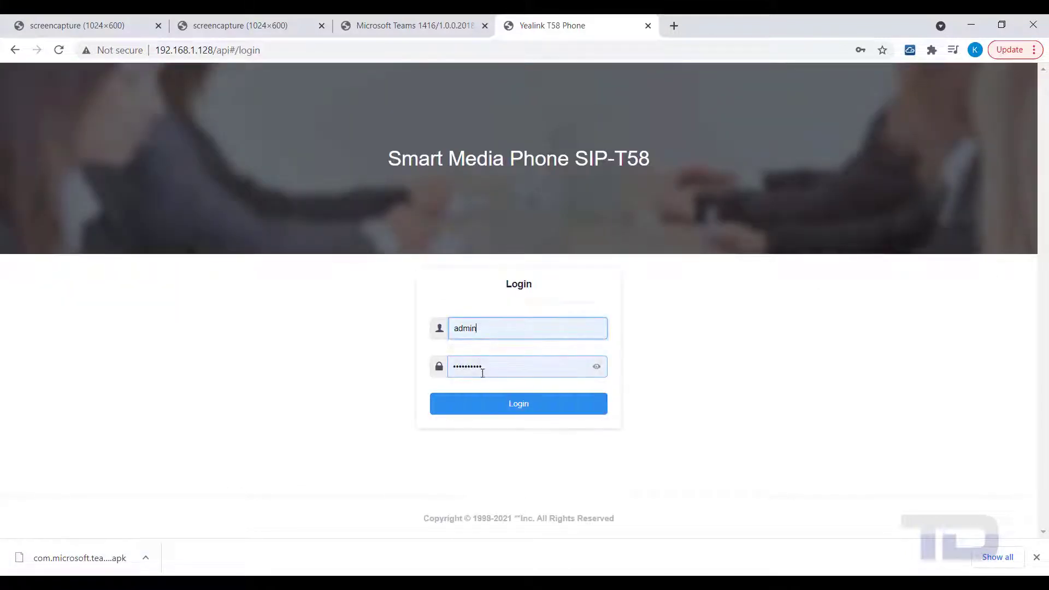
left_click(482, 412)
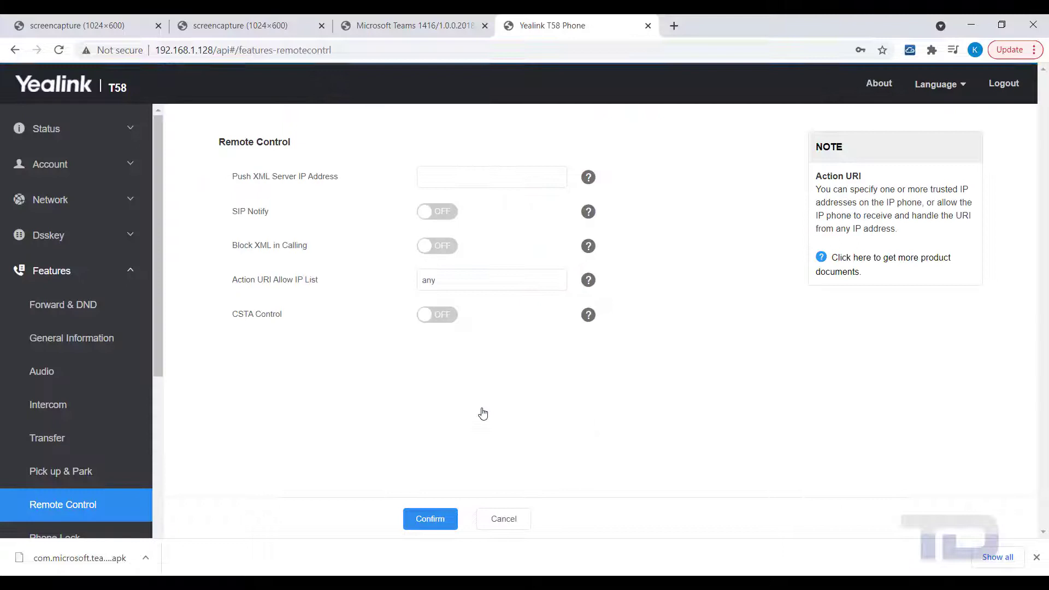
- Open the Configuration page in the phone's settings
left_click(61, 282)
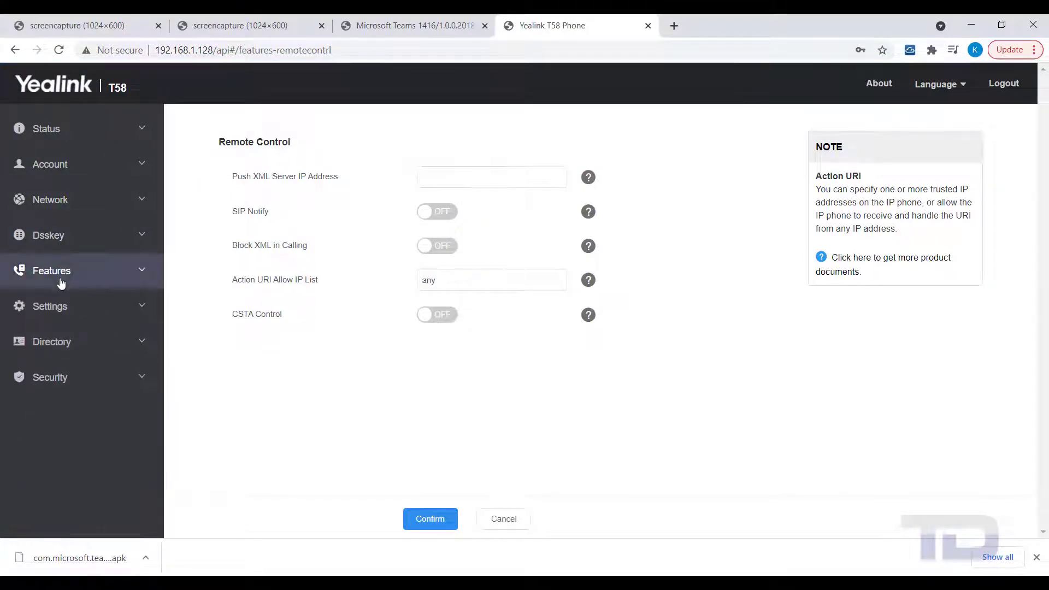
left_click(56, 312)
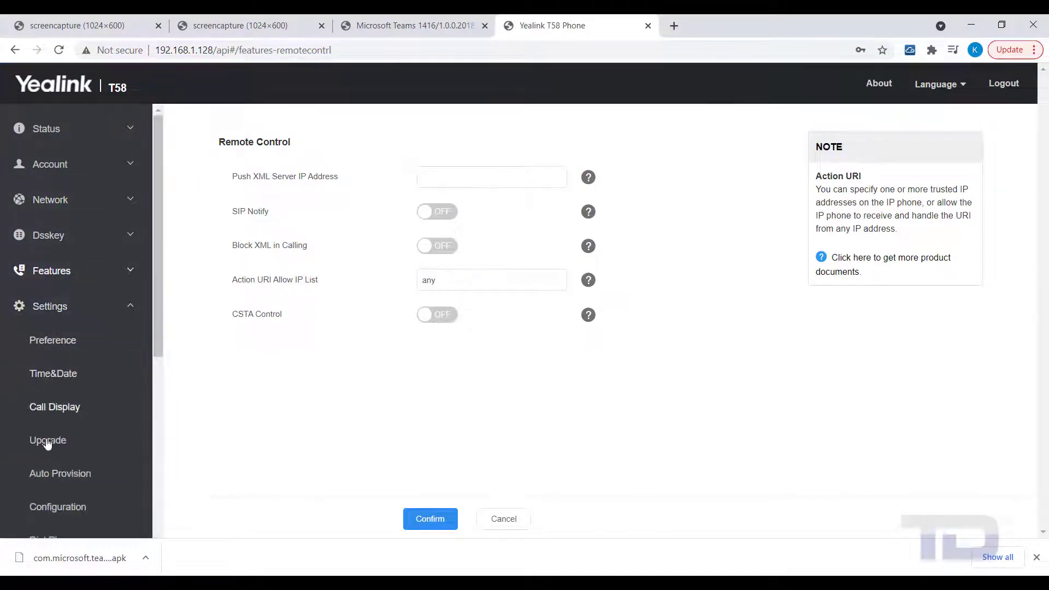
left_click(48, 510)
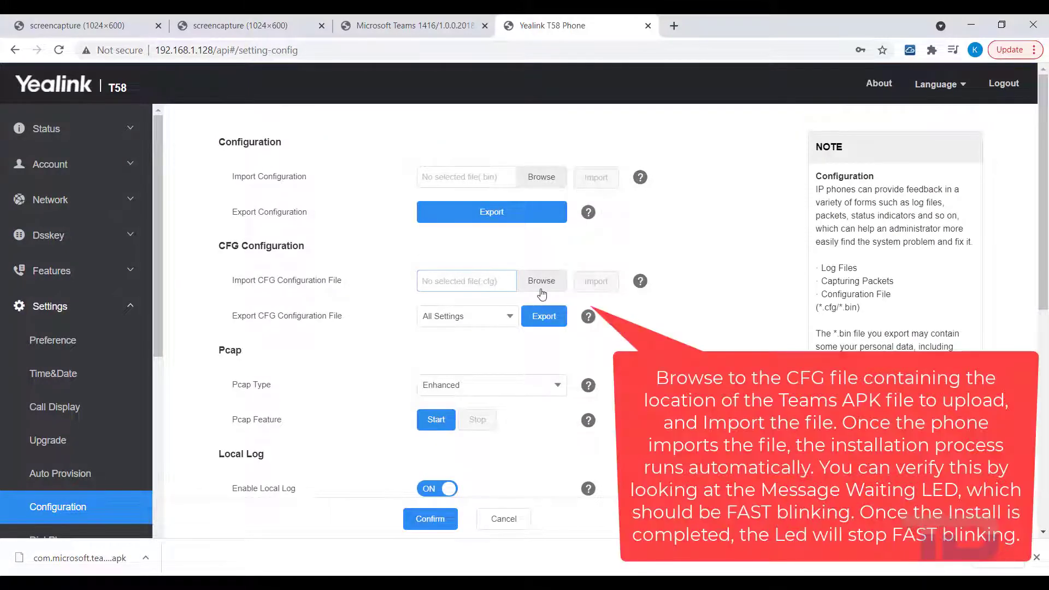
- Import teams-apk.cfg from the APK folder in Downloads as the phone's CFG configuration file
left_click(541, 281)
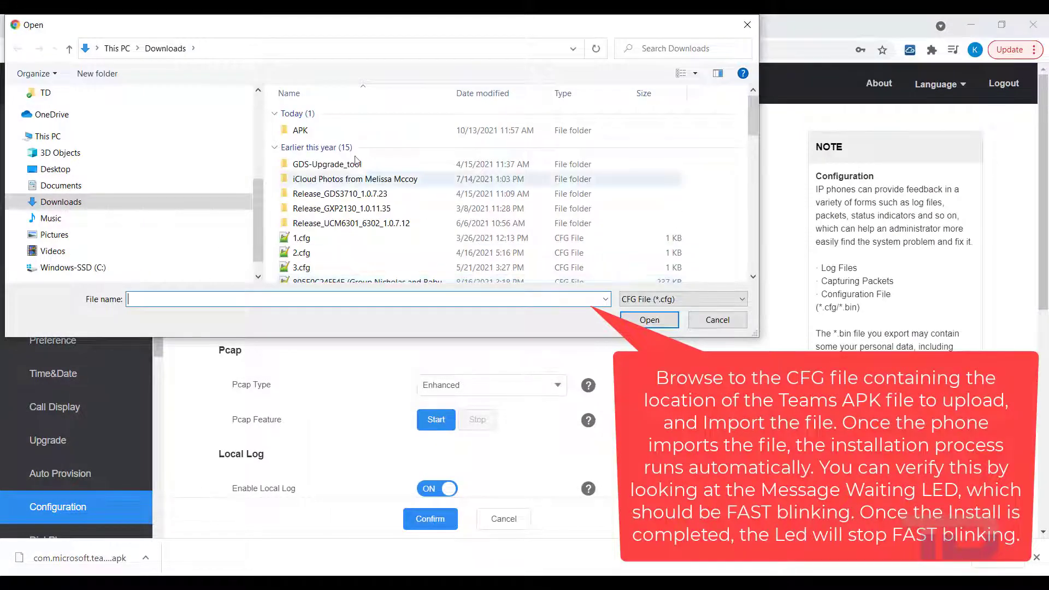
double_click(300, 131)
left_click(318, 115)
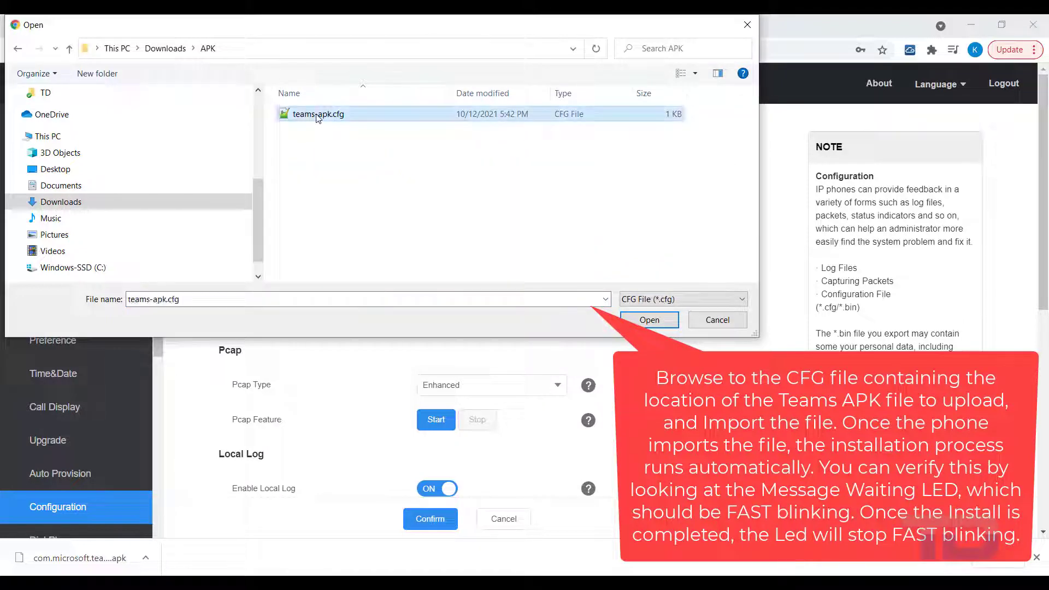
left_click(317, 116)
left_click(412, 153)
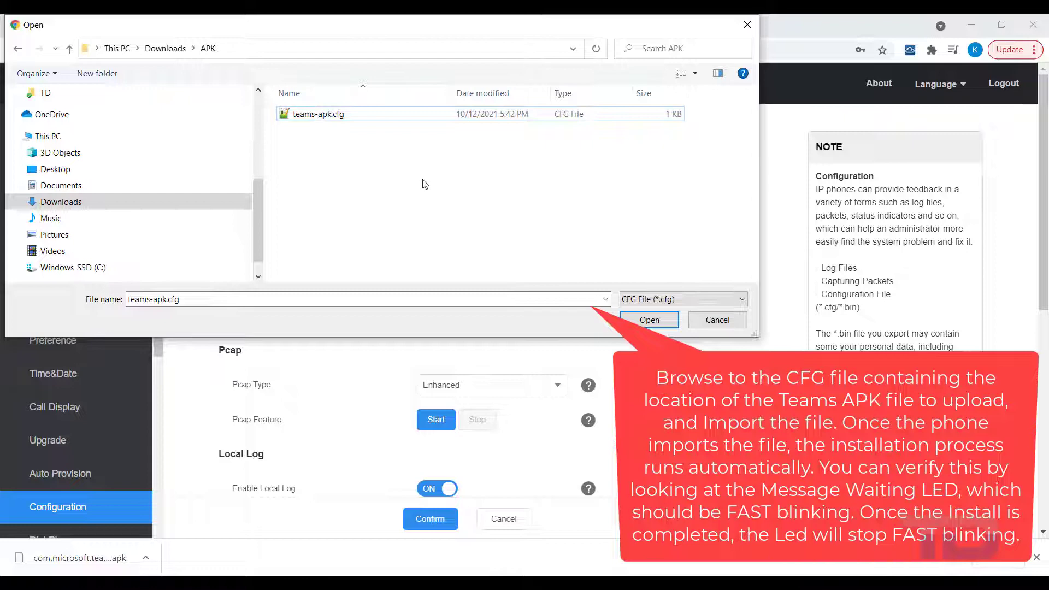
left_click(647, 320)
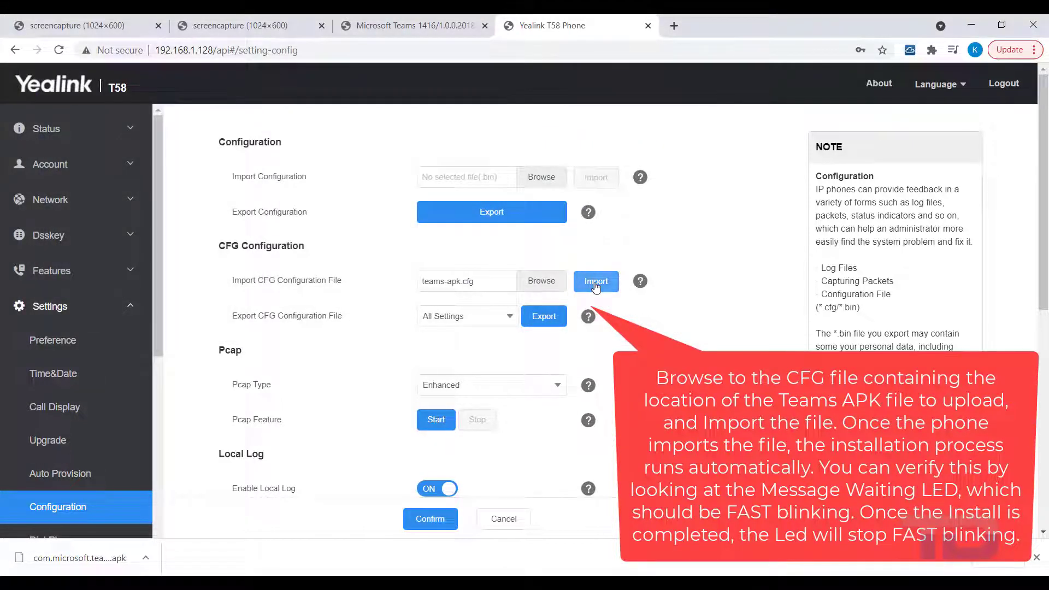
left_click(595, 285)
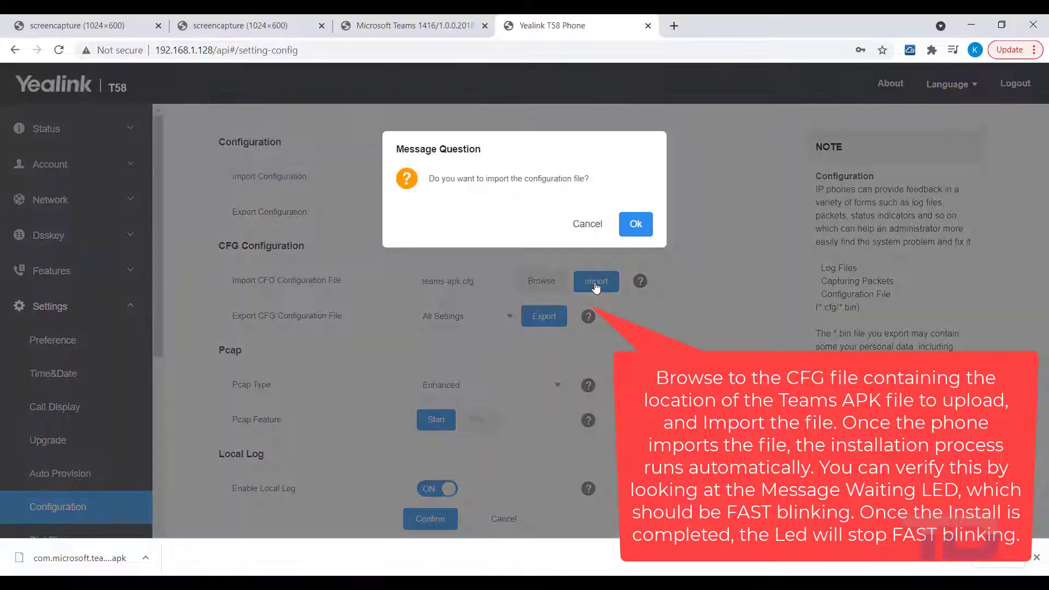
left_click(636, 225)
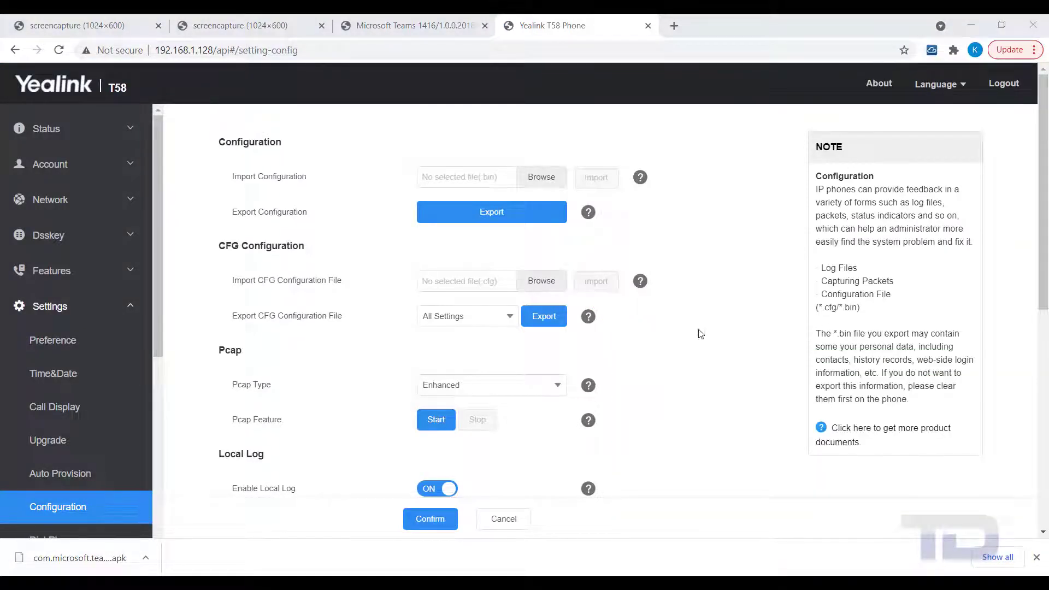
- Switch to HFS and check the log entry for the phone's download of microsoft-teams-newer.apk, and minimize the server window
key("alt+Tab")
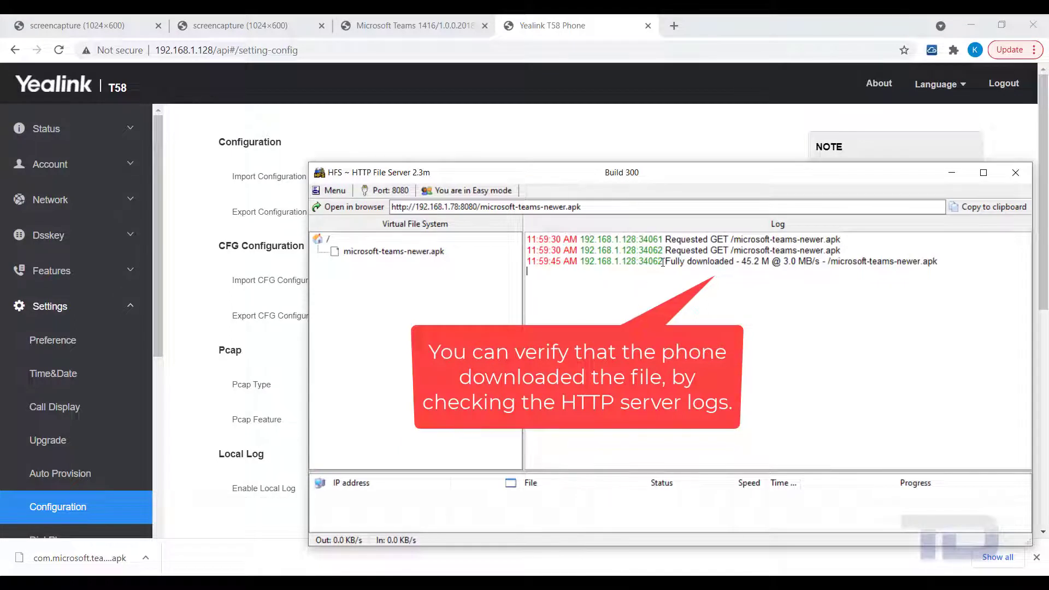
left_click_drag(664, 263, 941, 263)
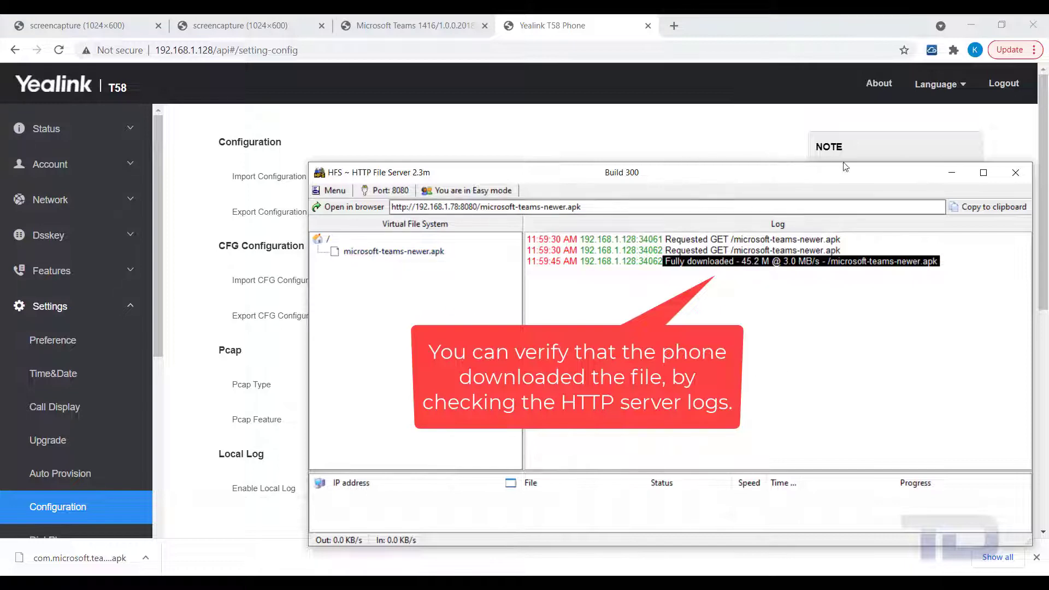
left_click(951, 173)
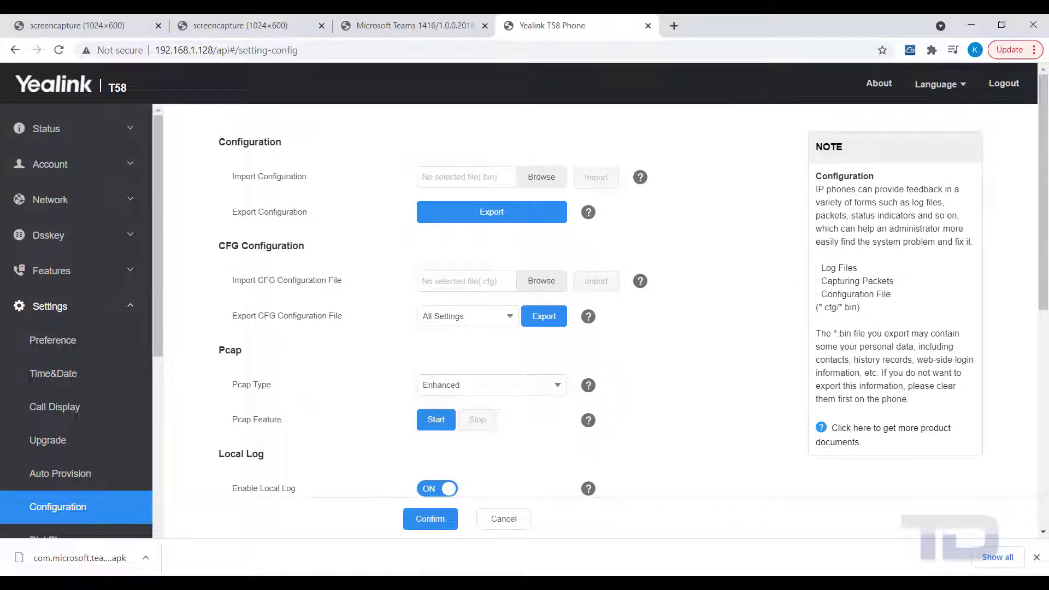
- Check the phone's screen captures for the Teams app on the applications page and for its version on the About page, refreshing the capture
left_click(36, 26)
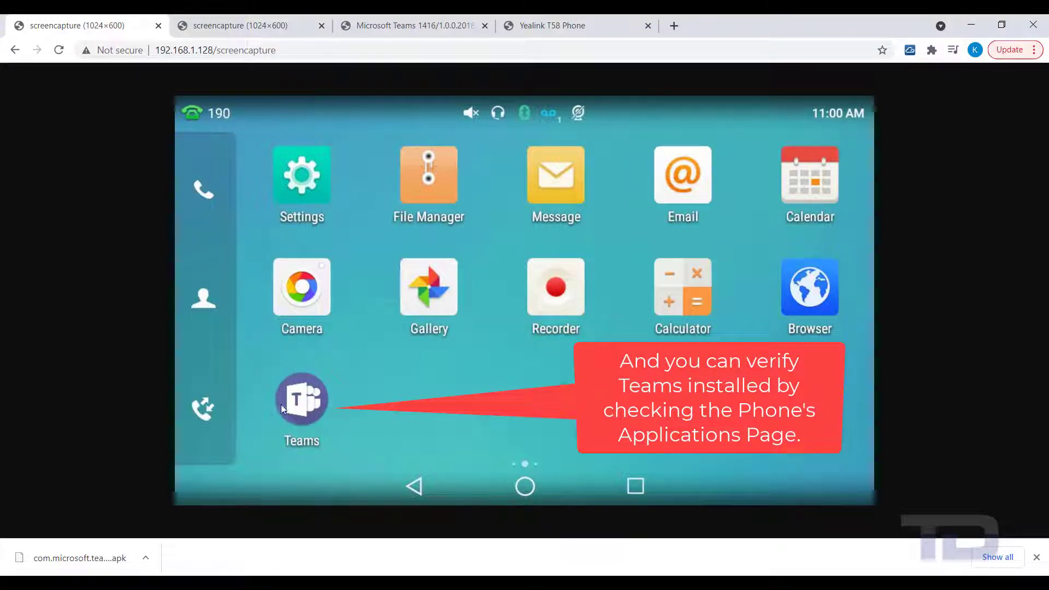
left_click(239, 34)
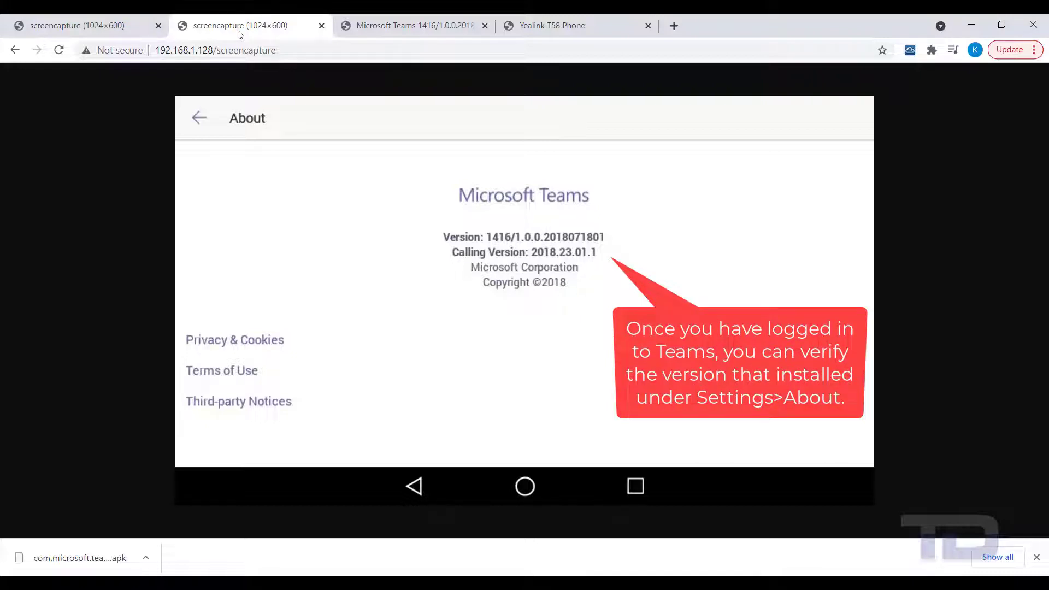
key("F5")
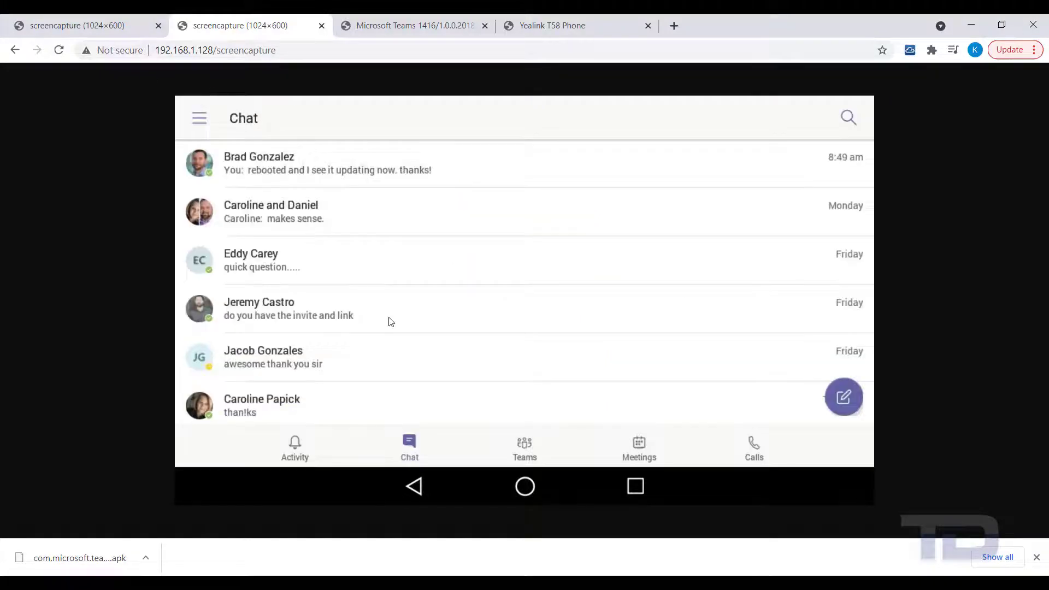